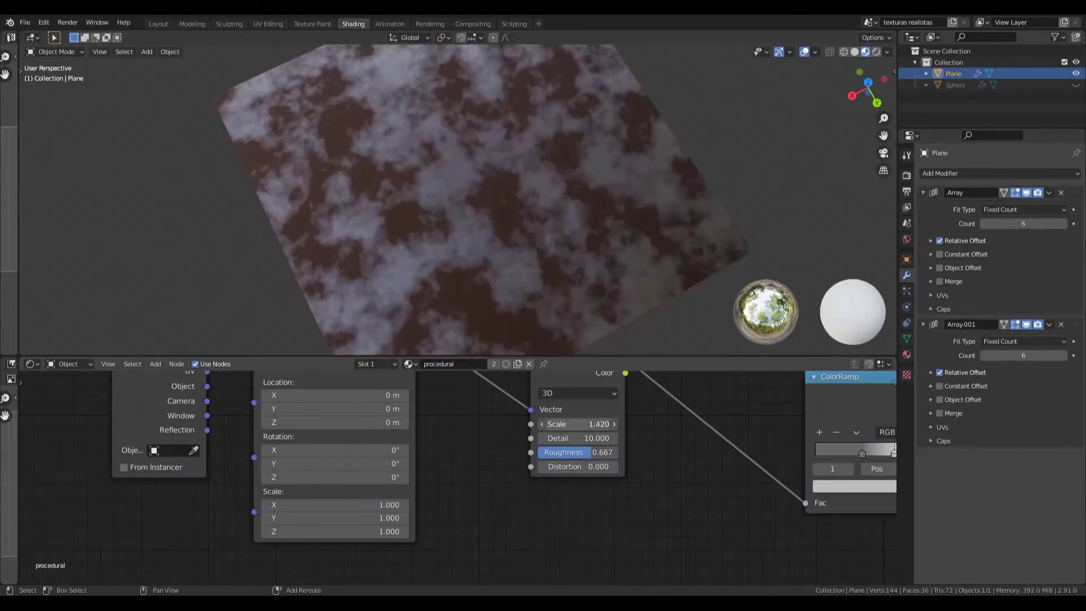
Vary the Noise Texture scale to try different pattern sizes on the plane
scroll(502, 143, up, 5)
middle_drag(538, 199, 570, 192)
drag(578, 424, 436, 424)
drag(510, 424, 577, 424)
middle_drag(581, 203, 543, 221)
scroll(503, 228, up, 3)
scroll(504, 189, down, 4)
scroll(468, 162, down, 4)
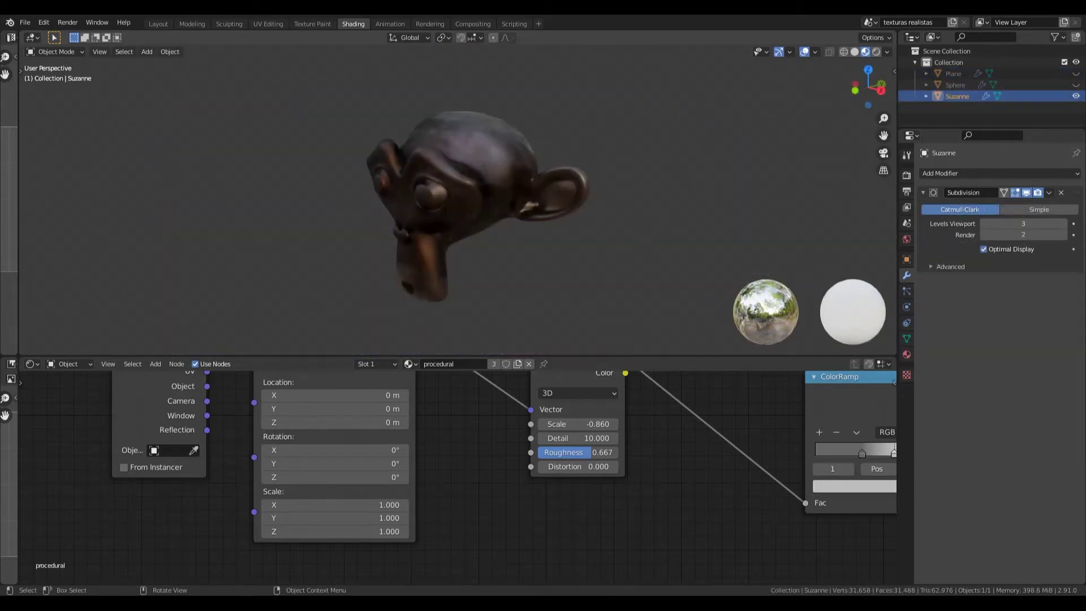
Enlarge the 3D viewport and set the Noise Texture scale to 2.340 for the procedural material on Suzanne
drag(478, 361, 483, 467)
middle_drag(506, 518, 459, 557)
scroll(439, 279, up, 4)
middle_drag(439, 279, 578, 300)
drag(529, 516, 586, 516)
ctrl+scroll(532, 513, up, 8)
middle_drag(600, 266, 572, 398)
drag(532, 513, 623, 513)
middle_drag(622, 255, 518, 212)
drag(529, 513, 442, 514)
middle_drag(506, 133, 544, 187)
scroll(519, 215, down, 5)
middle_drag(460, 224, 578, 208)
scroll(521, 237, up, 3)
Hide Suzanne and show the plane to check the procedural material on it
click(1076, 96)
click(1076, 85)
click(1076, 85)
click(1077, 74)
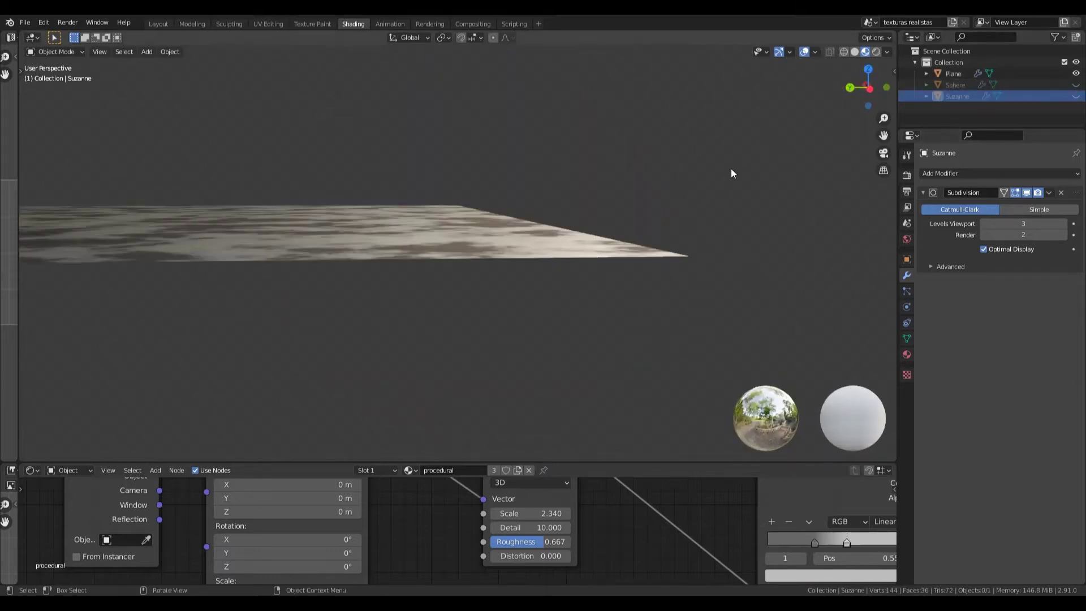
middle_drag(477, 186, 434, 229)
click(432, 208)
Enlarge the node editor so both ColorRamp nodes and the Principled BSDF can be seen together
scroll(432, 209, down, 5)
middle_drag(520, 245, 227, 280)
scroll(406, 308, up, 4)
middle_drag(430, 217, 449, 230)
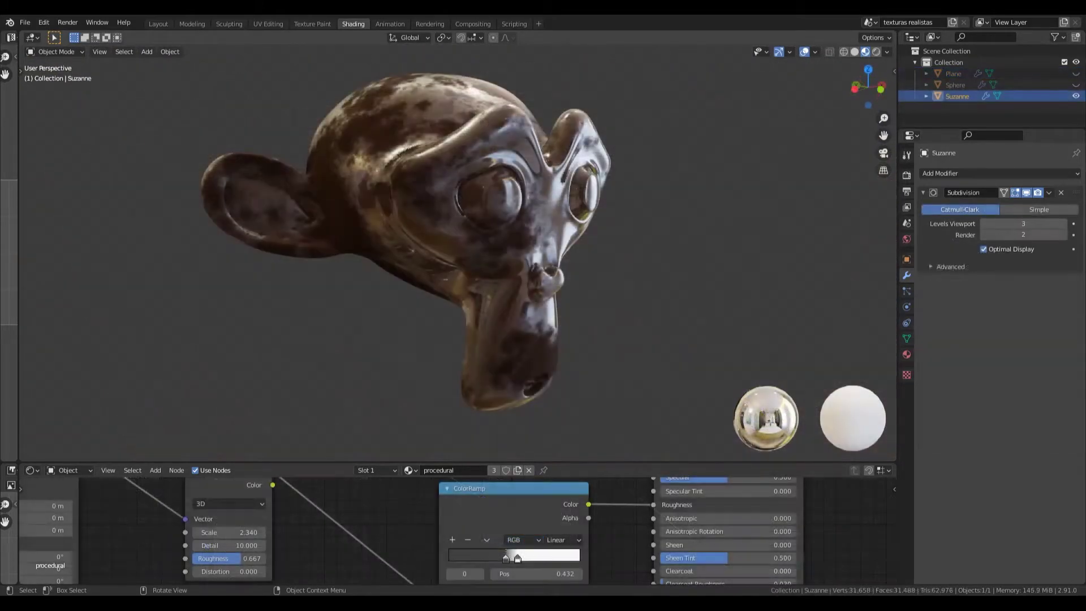
middle_drag(430, 204, 593, 141)
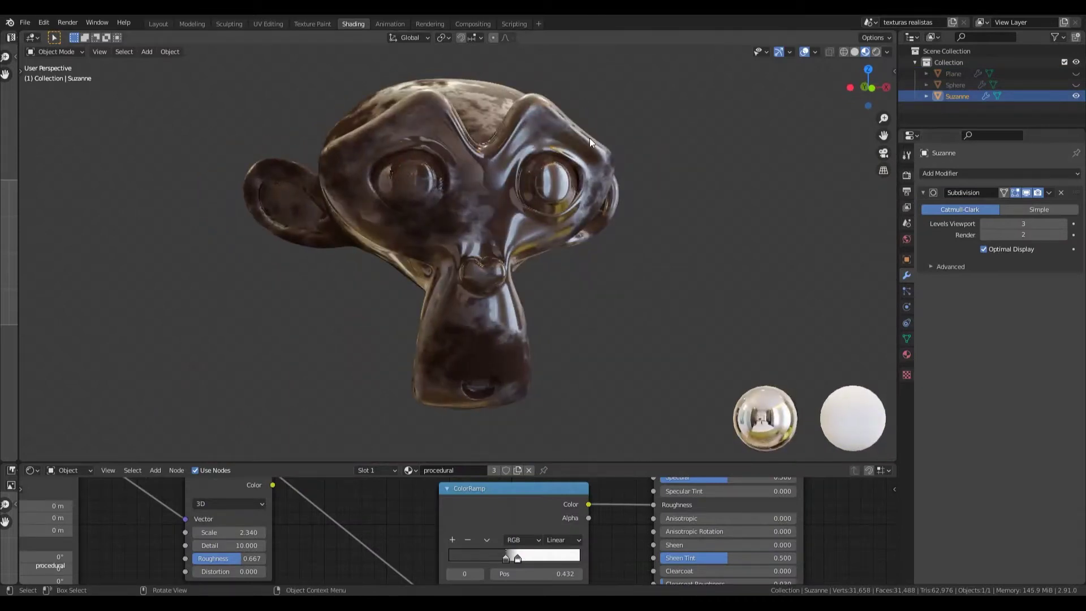
drag(505, 463, 505, 283)
scroll(456, 375, down, 5)
middle_drag(334, 368, 310, 417)
scroll(522, 366, up, 4)
Preview the two ColorRamp nodes by themselves on Suzanne and examine each mask in the maximized viewport
ctrl+shift+click(481, 341)
ctrl+shift+click(490, 482)
key(ctrl+space)
scroll(511, 237, up, 5)
mouse_move(511, 236)
middle_down()
mouse_move(568, 310)
mouse_move(348, 305)
mouse_move(563, 303)
middle_up()
scroll(562, 303, down, 1)
key(ctrl+space)
key(ctrl+space)
middle_drag(517, 215, 539, 286)
key(ctrl+space)
Preview the Principled BSDF shader again and examine Suzanne's surface up close in the maximized viewport
ctrl+shift+click(712, 332)
key(ctrl+space)
middle_drag(566, 195, 645, 195)
scroll(615, 242, up, 3)
key(ctrl+space)
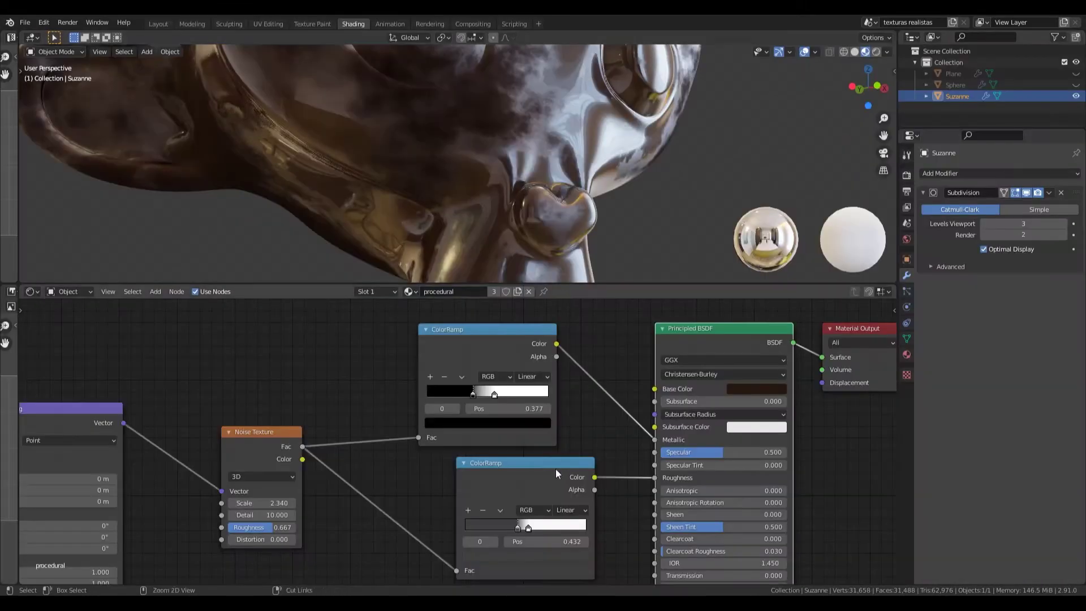
Preview the Noise Texture and the ColorRamp nodes fed by it one after another on Suzanne
ctrl+shift+click(517, 441)
scroll(422, 263, down, 5)
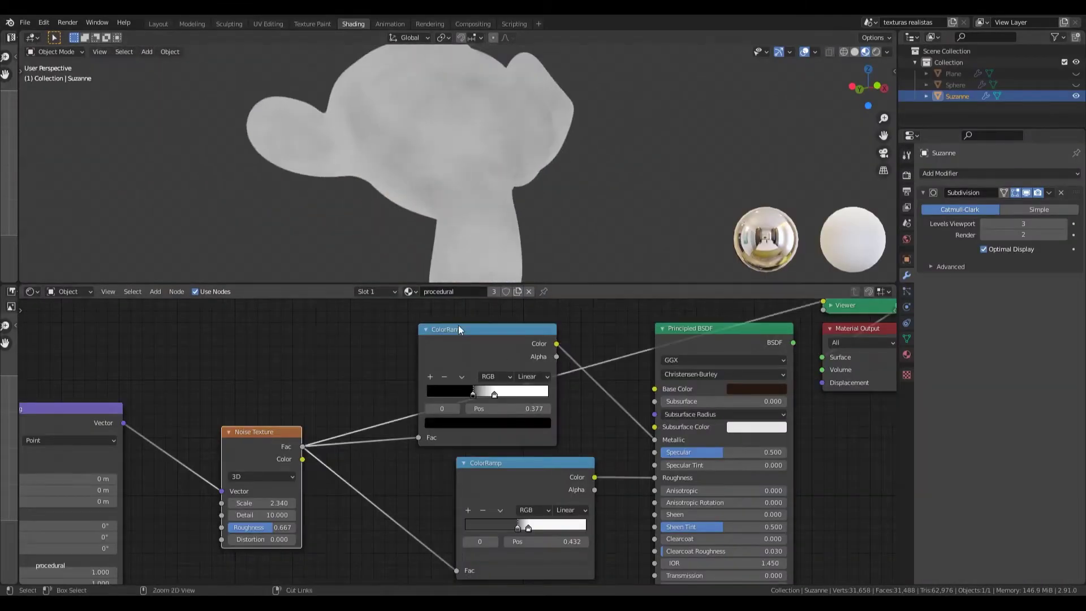
scroll(457, 441, up, 2)
drag(508, 384, 487, 388)
ctrl+shift+click(567, 483)
middle_drag(567, 483, 547, 410)
Return the preview to the Principled BSDF and view the complete material on Suzanne in the maximized viewport
ctrl+shift+click(757, 307)
mouse_move(527, 475)
mouse_down()
mouse_move(551, 474)
mouse_move(472, 478)
mouse_move(525, 479)
mouse_up()
scroll(571, 176, down, 4)
key(ctrl+space)
middle_drag(566, 181, 735, 238)
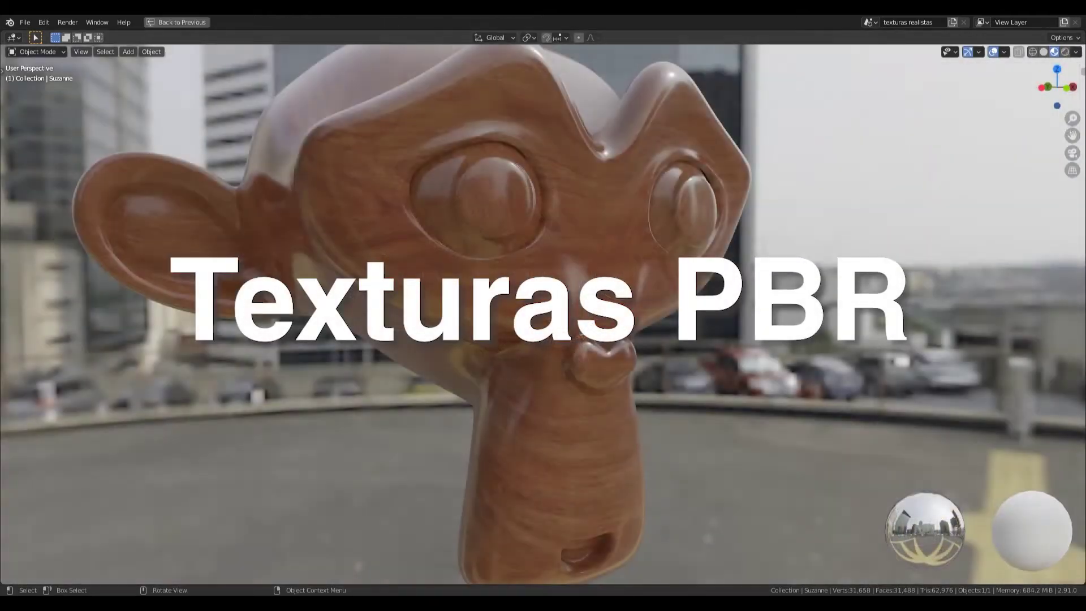
middle_drag(601, 175, 142, 171)
middle_drag(498, 259, 762, 316)
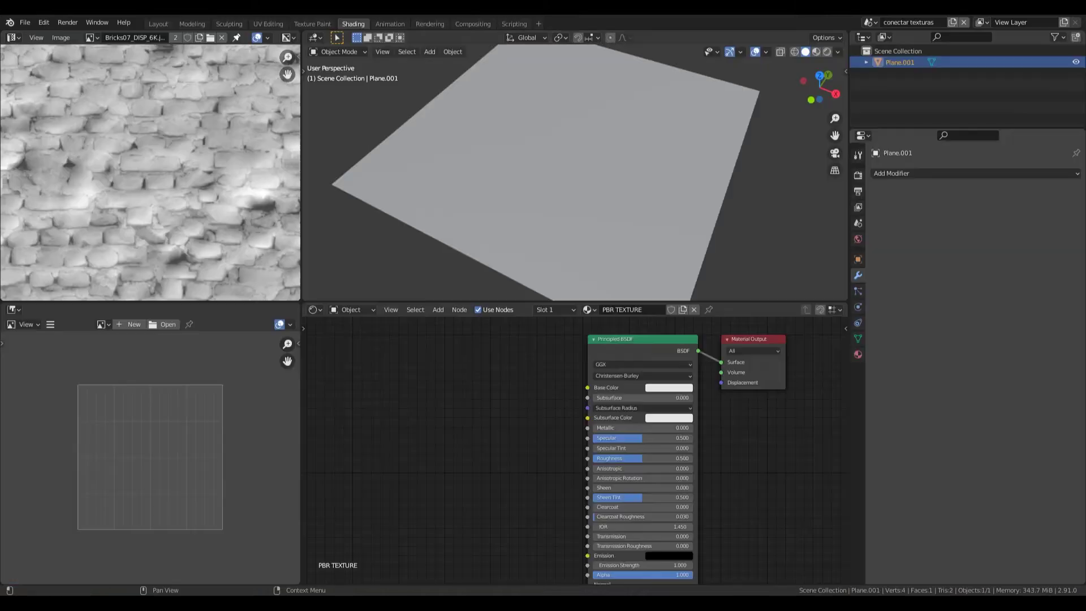
Add an Image Texture node to the PBR TEXTURE material and load Bricks07_COL_VAR1_6K.jpg in it
key(shift+a)
text(imag)
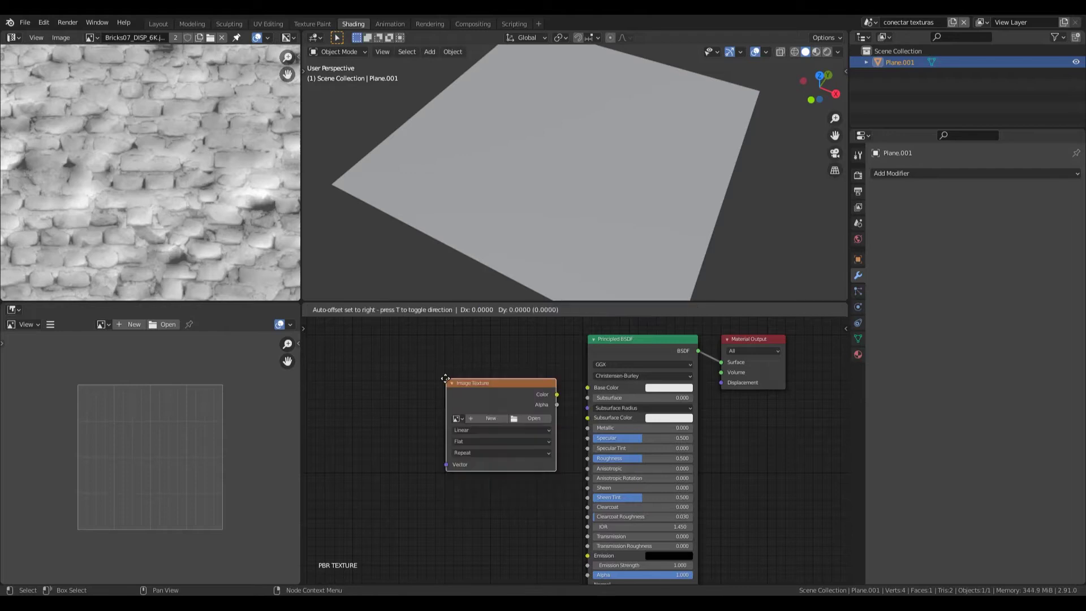
scroll(453, 385, up, 2)
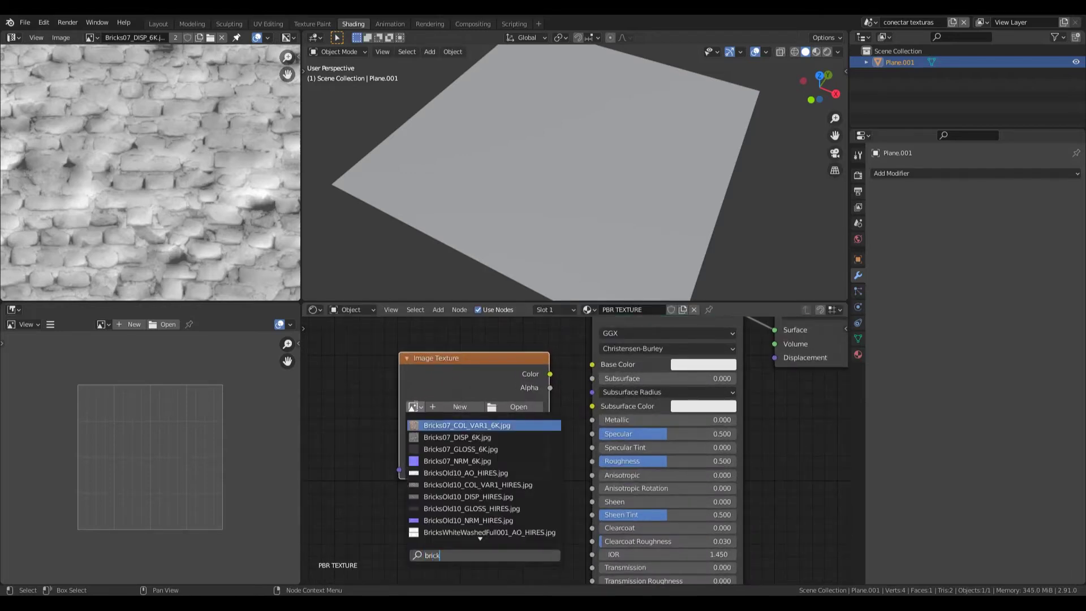
click(440, 425)
Connect the color image to the Principled BSDF's Base Color and show the plane in material preview shading
scroll(566, 396, up, 2)
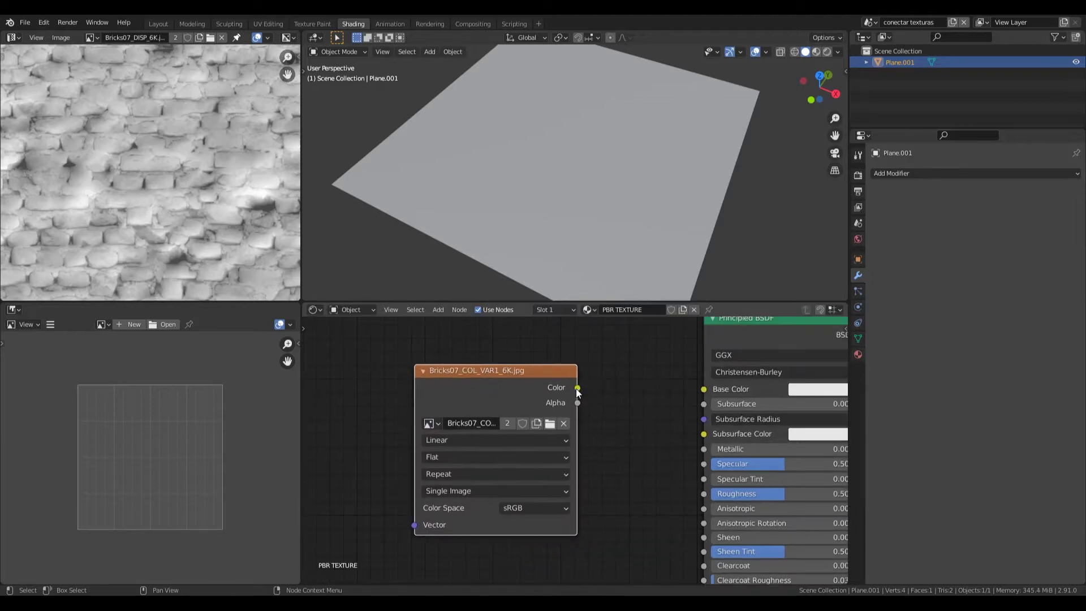
click(819, 51)
middle_drag(576, 155, 572, 180)
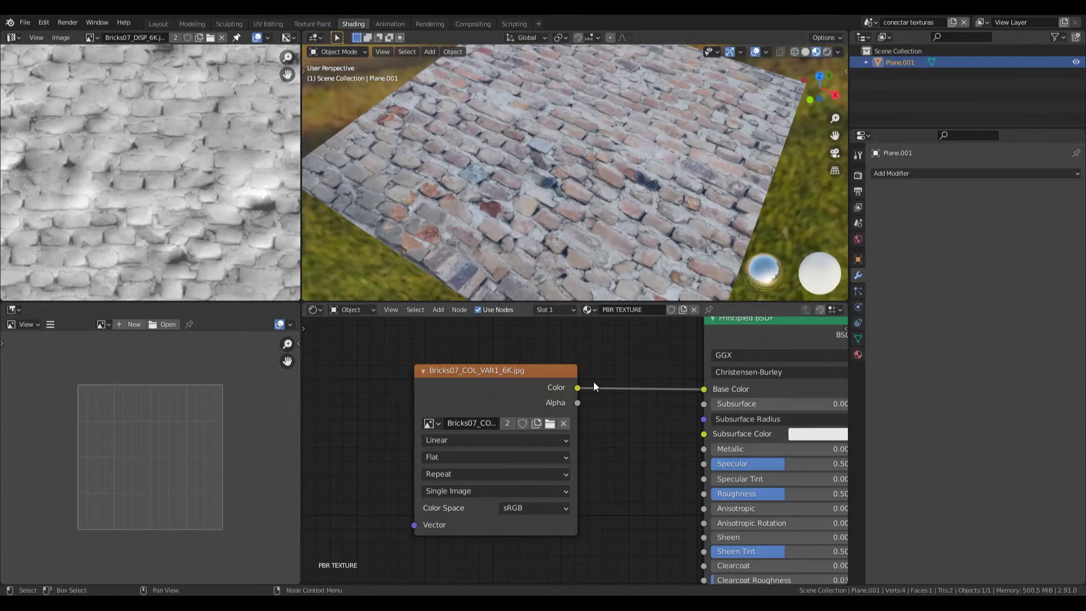
scroll(593, 381, down, 3)
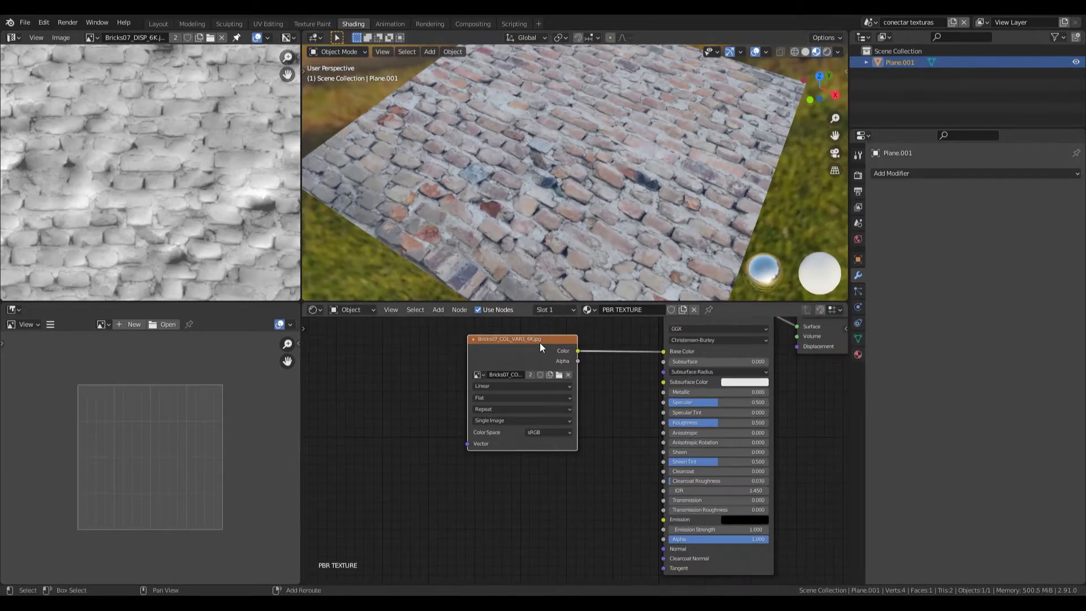
Load Bricks07_GLOSS_6K.jpg in a duplicate of the color texture node and connect its color to Metallic
click(512, 371)
scroll(467, 382, up, 3)
click(446, 372)
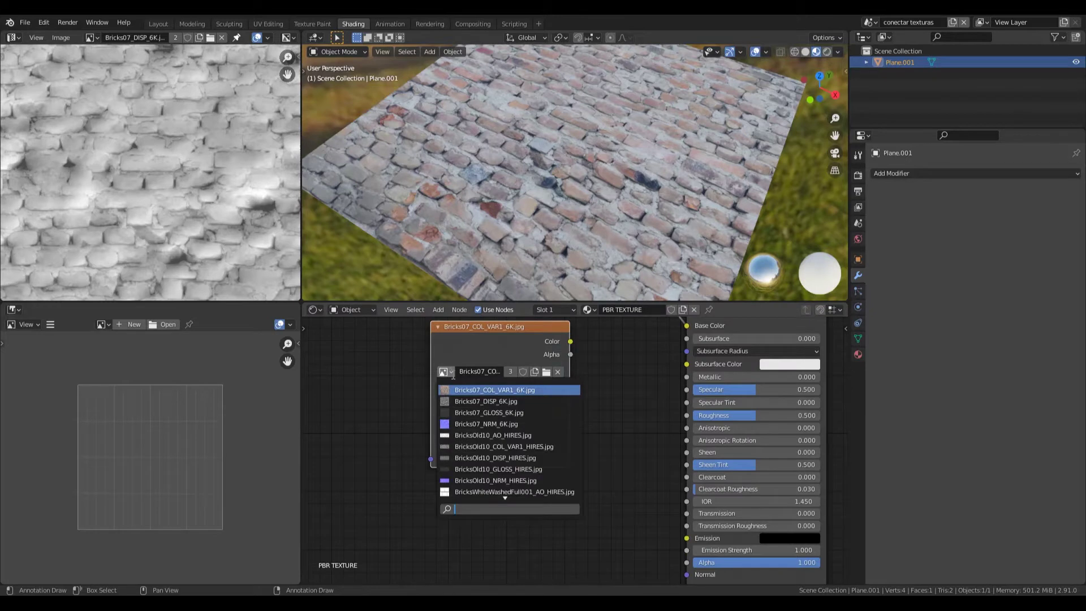
click(489, 413)
key(g)
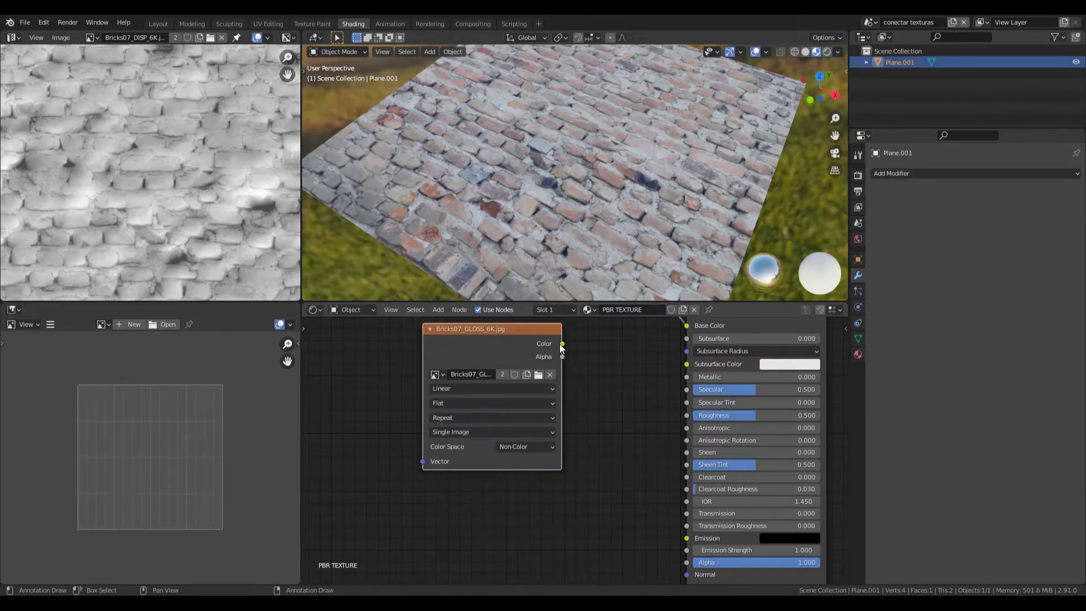
drag(663, 361, 684, 377)
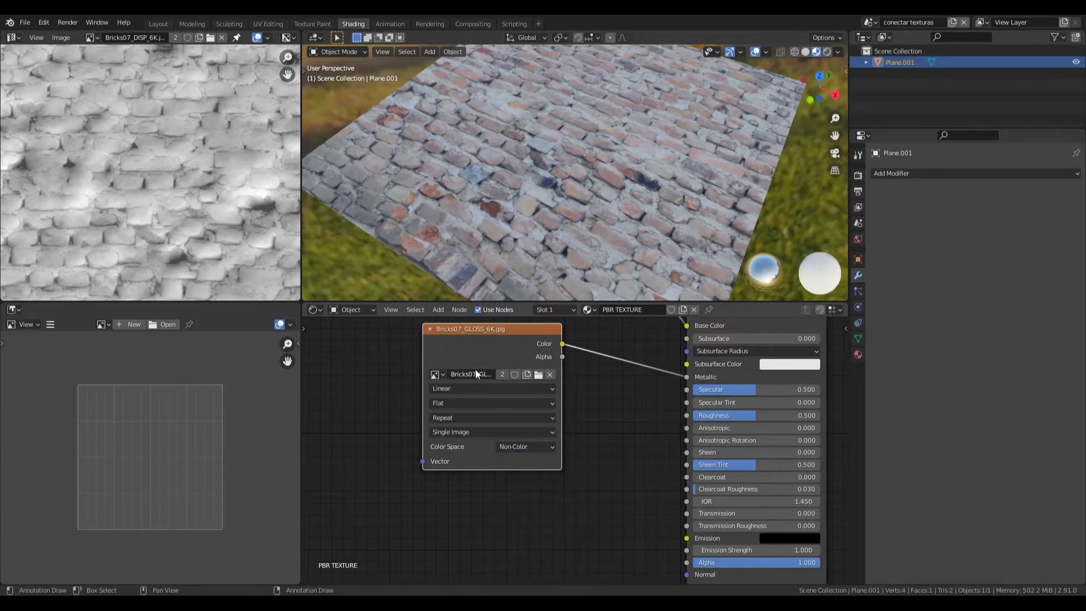
Duplicate the gloss texture node below the original and assign Bricks07_NRM_6K.jpg to the copy
scroll(495, 379, down, 2)
key(shift+d)
click(499, 512)
scroll(498, 498, up, 2)
middle_drag(498, 496, 499, 380)
scroll(509, 390, up, 2)
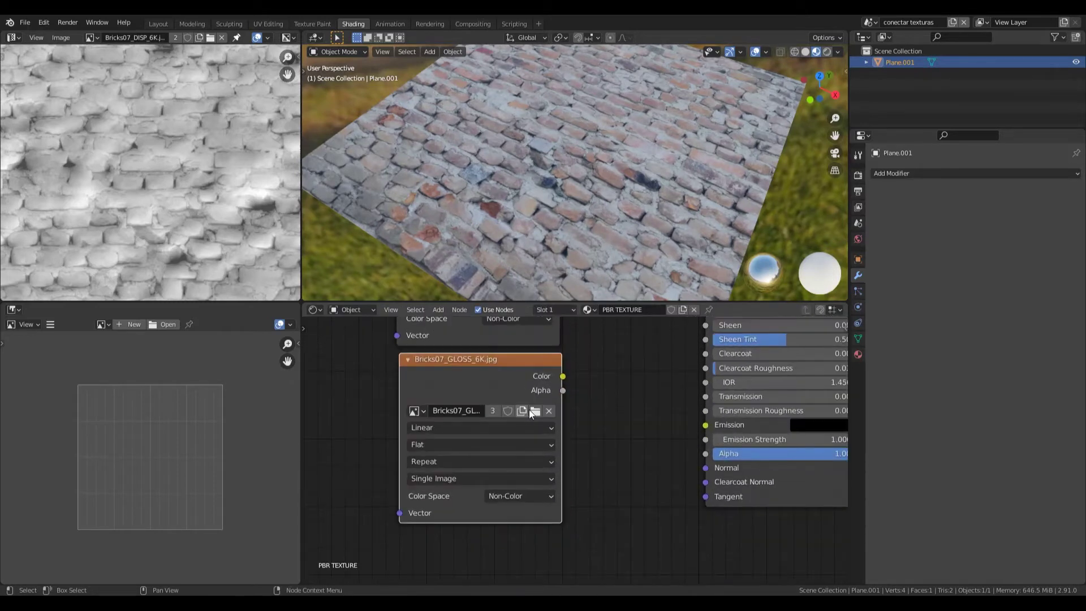
click(536, 412)
click(793, 447)
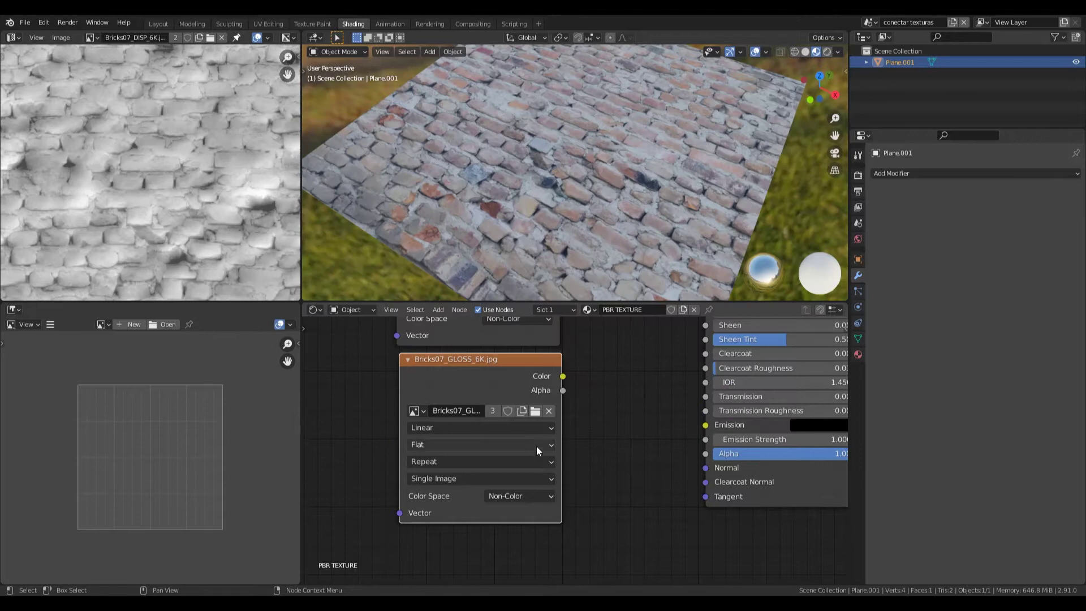
click(417, 411)
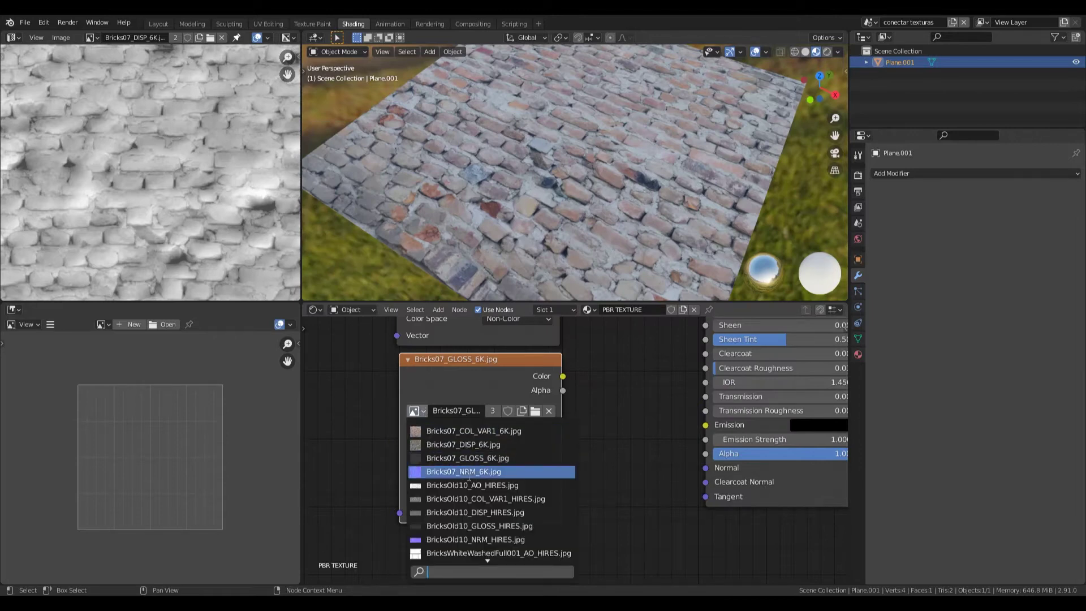
Connect the normal image to the Principled BSDF's Normal input and insert a Normal Map node on that link
scroll(466, 478, down, 3)
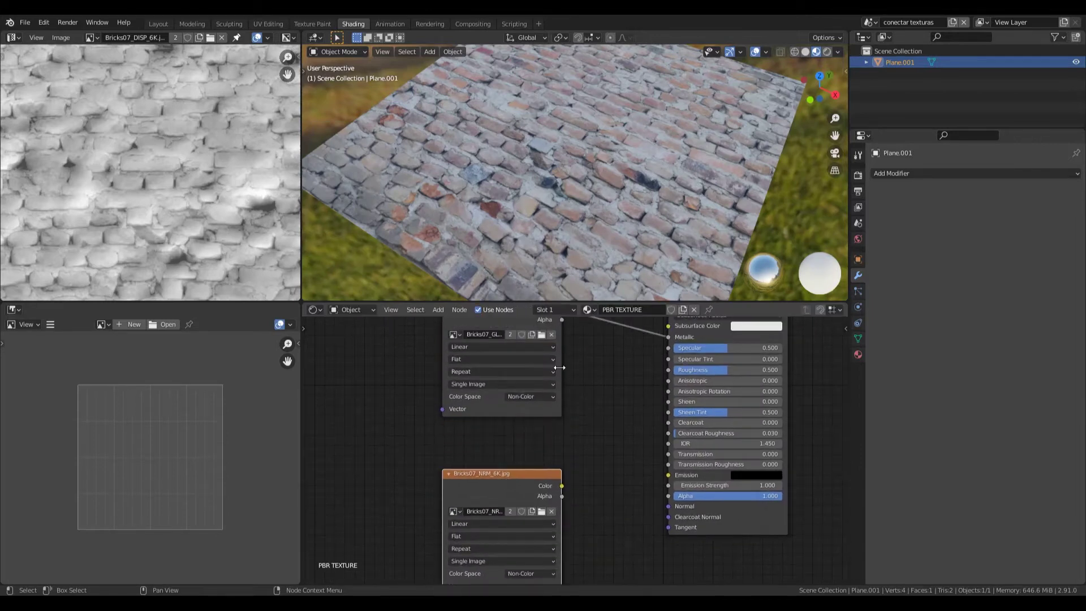
middle_drag(559, 368, 539, 452)
drag(644, 460, 645, 459)
middle_drag(594, 528, 582, 382)
scroll(574, 404, up, 2)
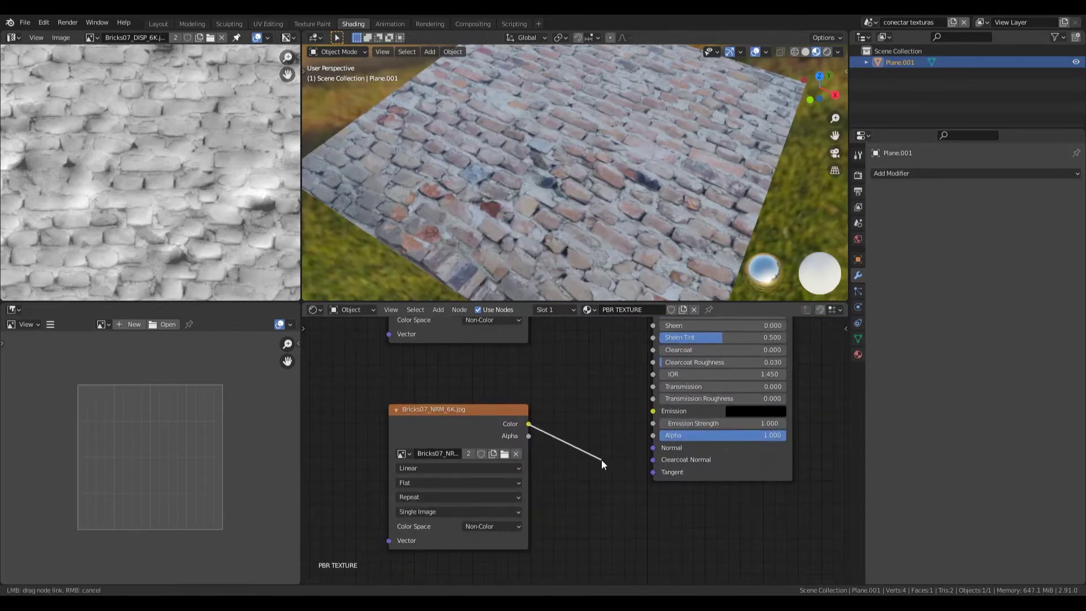
drag(602, 459, 652, 447)
key(shift+a)
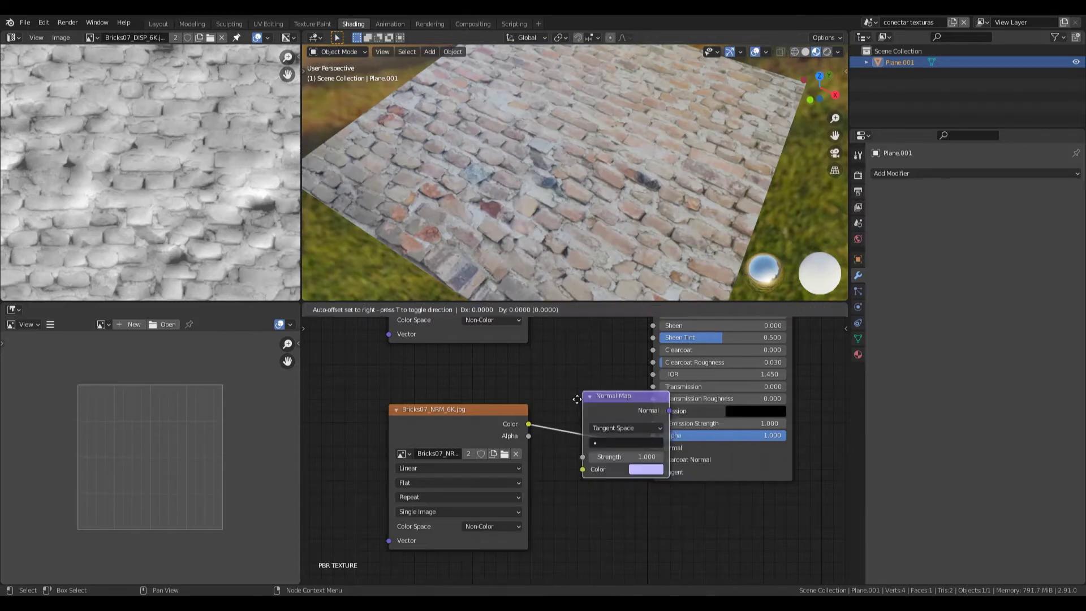
click(577, 399)
Move the gloss image's connection on the Principled BSDF from Metallic to Roughness
mouse_move(540, 218)
middle_down()
mouse_move(565, 159)
mouse_move(676, 177)
mouse_move(500, 165)
mouse_move(623, 166)
mouse_move(580, 213)
mouse_move(684, 195)
middle_up()
scroll(673, 177, up, 5)
key(ctrl+space)
key(ctrl+space)
middle_drag(622, 489, 630, 605)
drag(679, 490, 599, 482)
Insert a Math node set to Multiply between the gloss image and the Roughness input
middle_drag(578, 446, 581, 382)
key(shift+a)
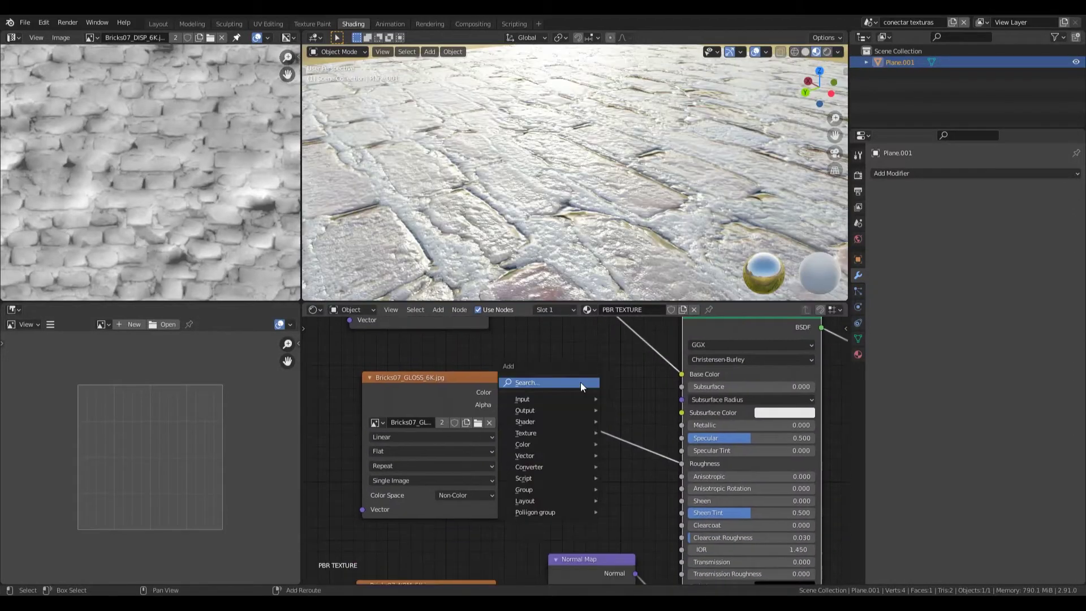
click(577, 385)
click(579, 420)
click(592, 472)
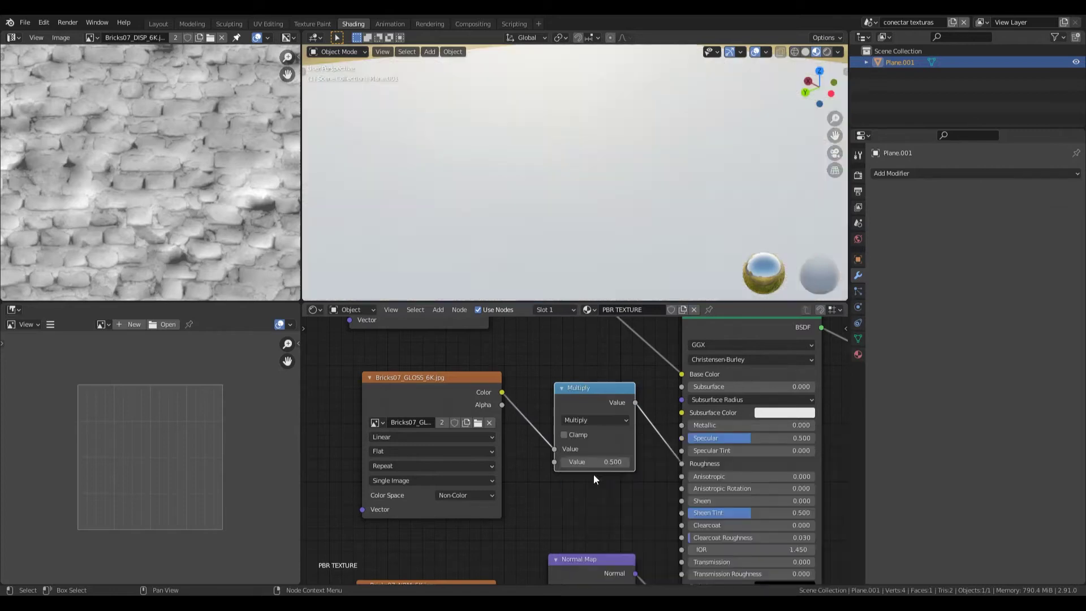
Raise the Multiply node's value to about 4.89 to make the bricks less shiny
drag(593, 462, 679, 462)
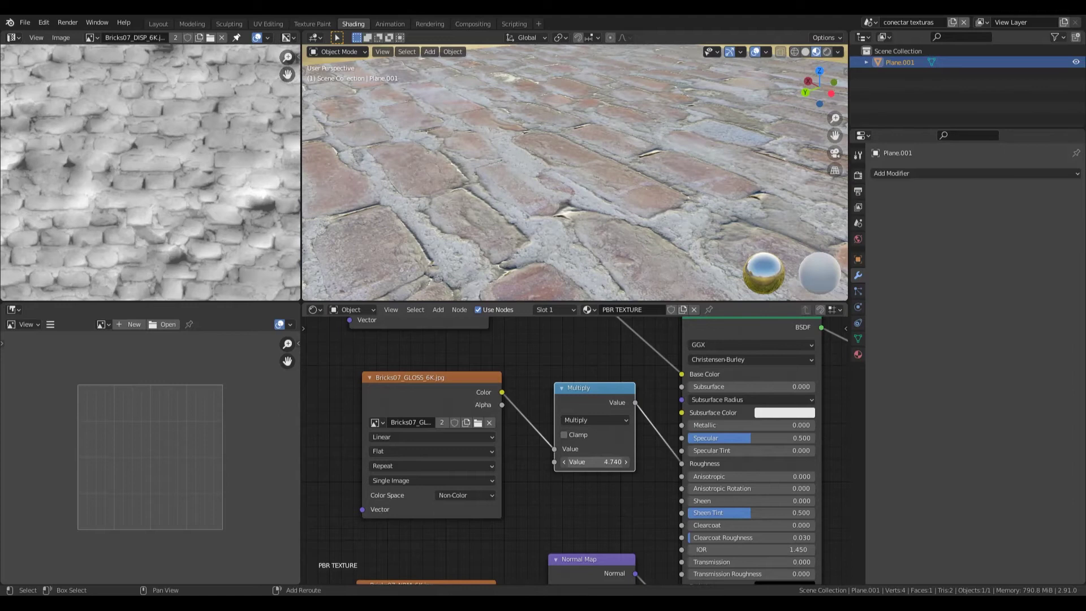
scroll(617, 133, down, 3)
mouse_move(616, 134)
middle_down()
mouse_move(579, 154)
mouse_move(670, 139)
mouse_move(636, 178)
mouse_move(599, 138)
middle_up()
scroll(599, 137, down, 4)
scroll(599, 140, up, 4)
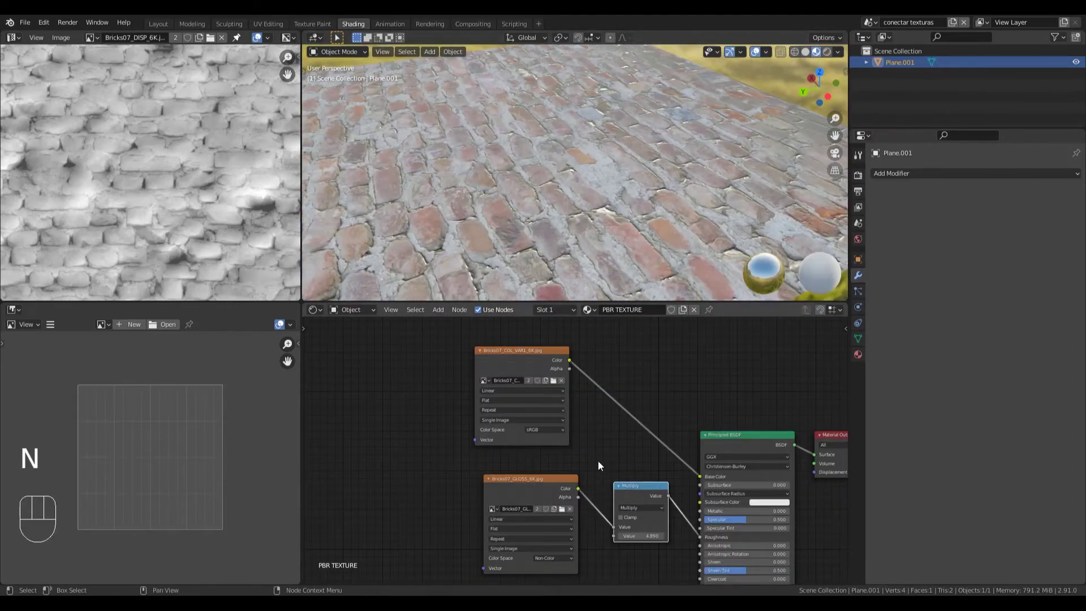
Preview the color image, Multiply node, Normal Map node and normal image one by one on the plane
ctrl+shift+click(534, 358)
middle_drag(549, 480, 521, 399)
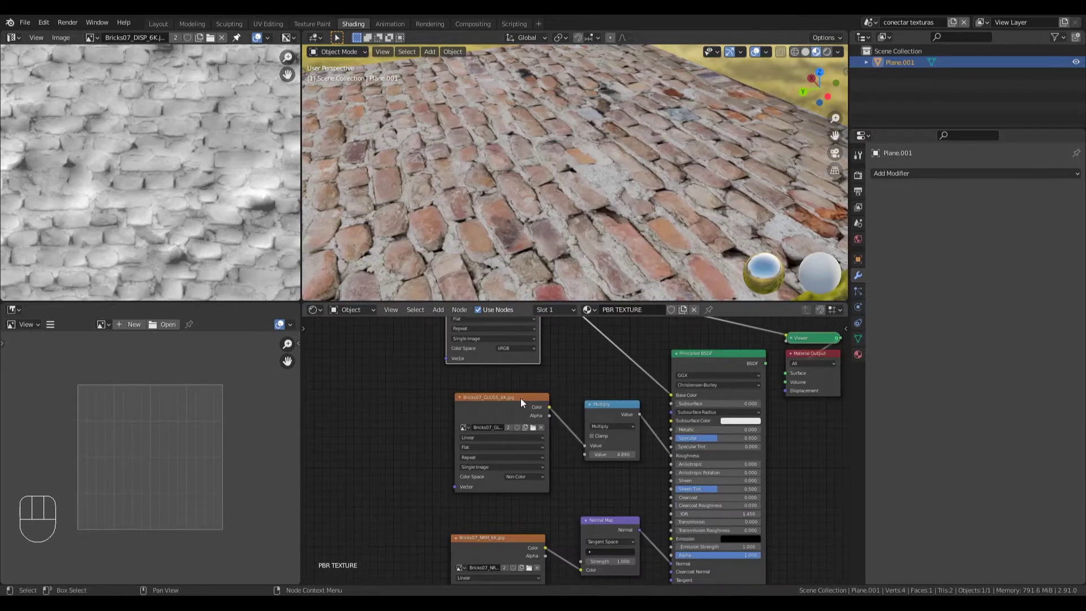
ctrl+shift+click(599, 403)
shift+scroll(597, 413, down, 4)
ctrl+shift+click(598, 417)
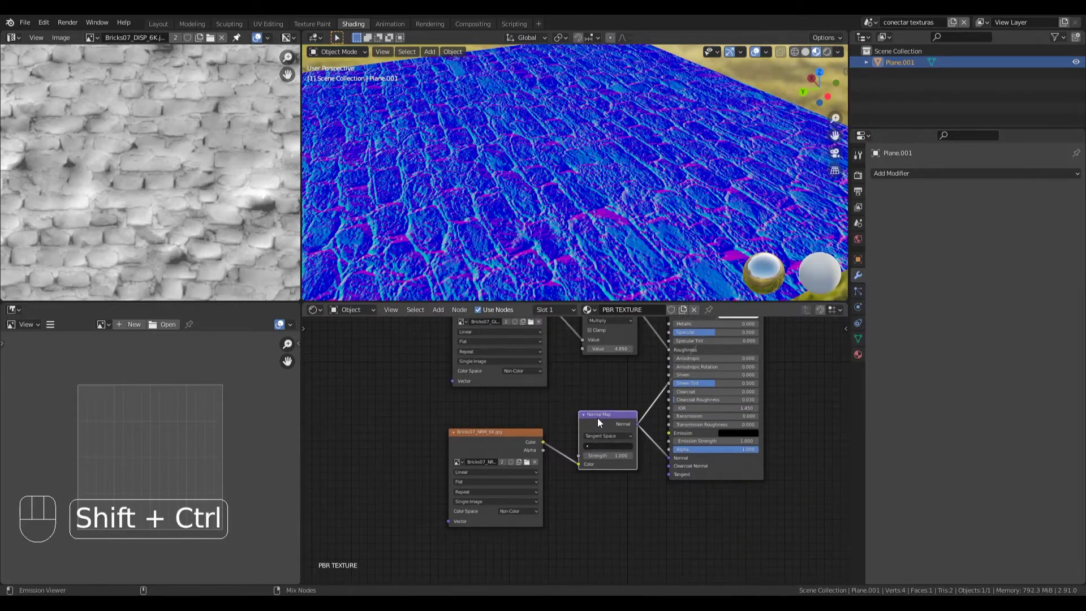
ctrl+shift+click(507, 441)
middle_drag(492, 218, 385, 266)
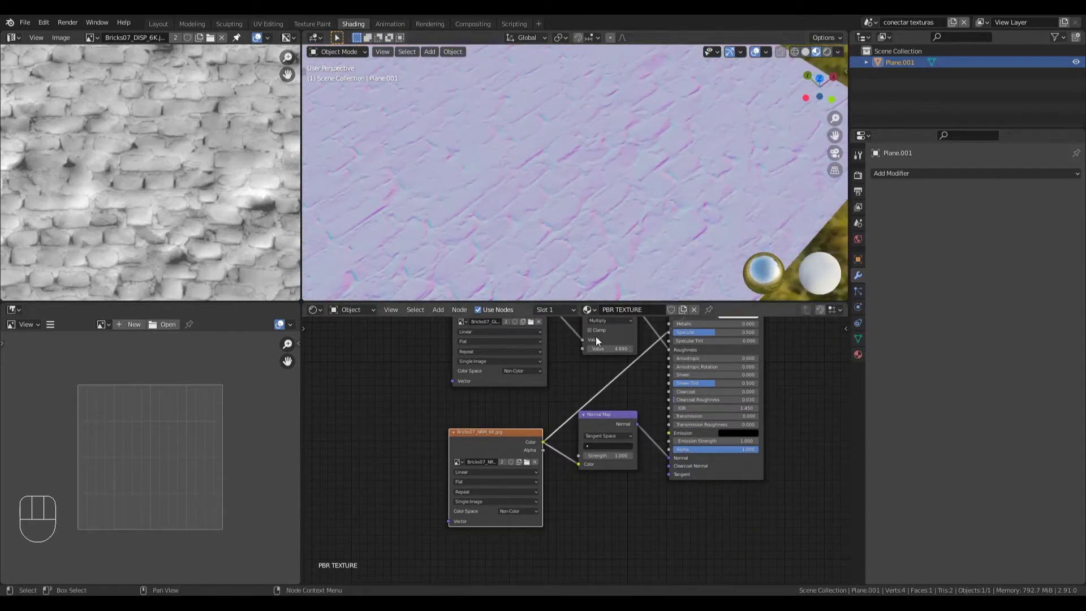
Preview the full Principled BSDF material again and examine the brick plane in the maximized viewport
scroll(606, 360, down, 1)
middle_drag(607, 360, 512, 456)
ctrl+shift+click(593, 359)
key(ctrl+space)
middle_drag(531, 206, 562, 275)
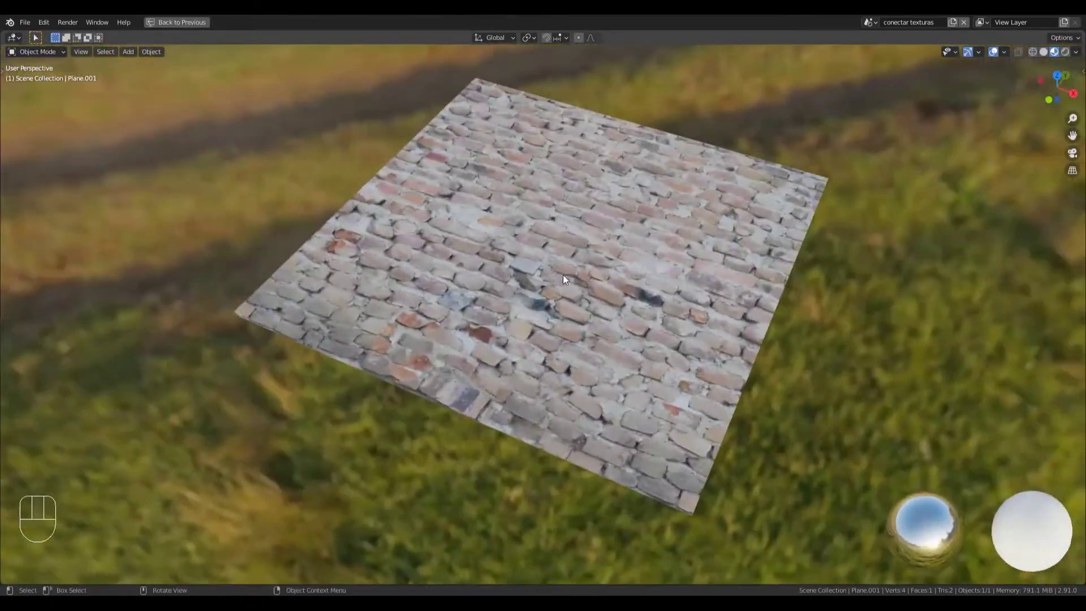
scroll(563, 275, up, 3)
middle_drag(572, 214, 573, 291)
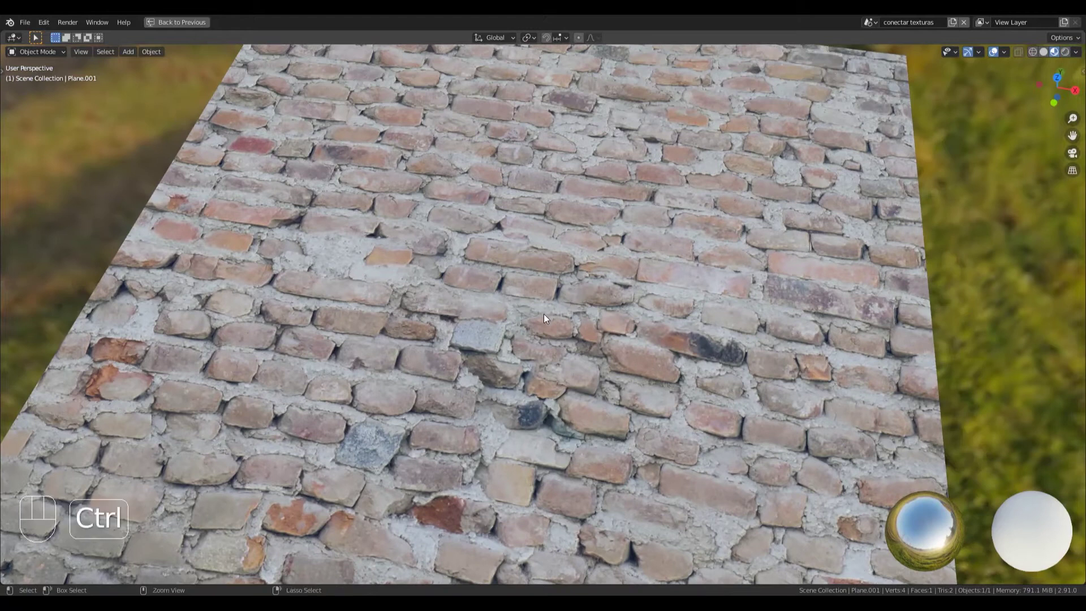
key(ctrl+space)
scroll(495, 366, down, 2)
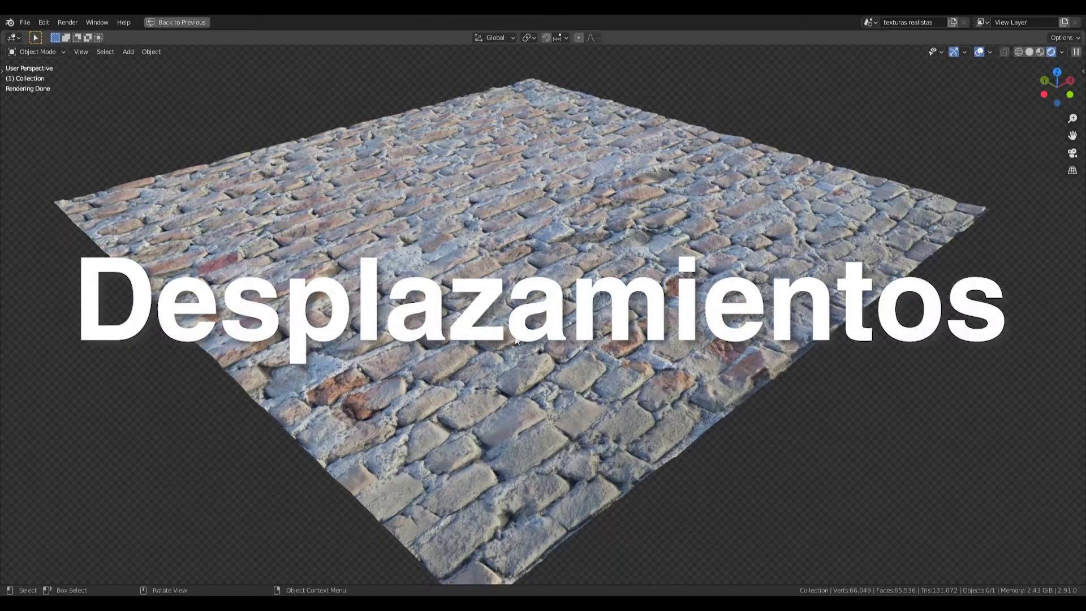
Examine the displaced brick surface's relief up close and switch the viewport to wireframe to inspect its mesh density
scroll(515, 340, up, 5)
mouse_move(515, 340)
middle_down()
mouse_move(528, 316)
mouse_move(593, 314)
mouse_move(545, 321)
mouse_move(571, 312)
middle_up()
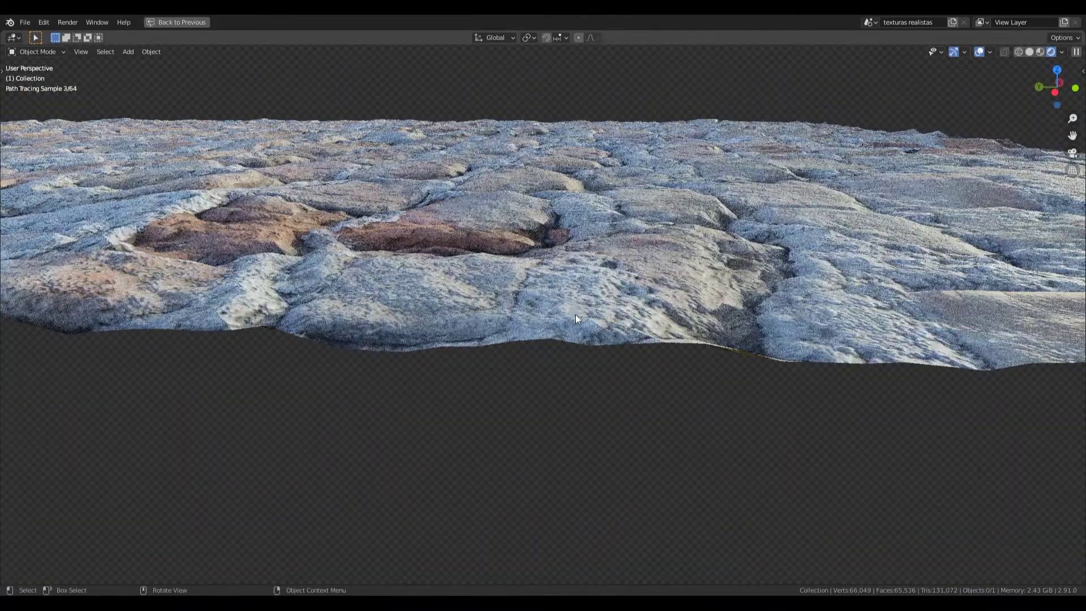
mouse_move(676, 299)
middle_down()
mouse_move(813, 304)
mouse_move(574, 309)
mouse_move(598, 301)
mouse_move(546, 277)
mouse_move(576, 273)
middle_up()
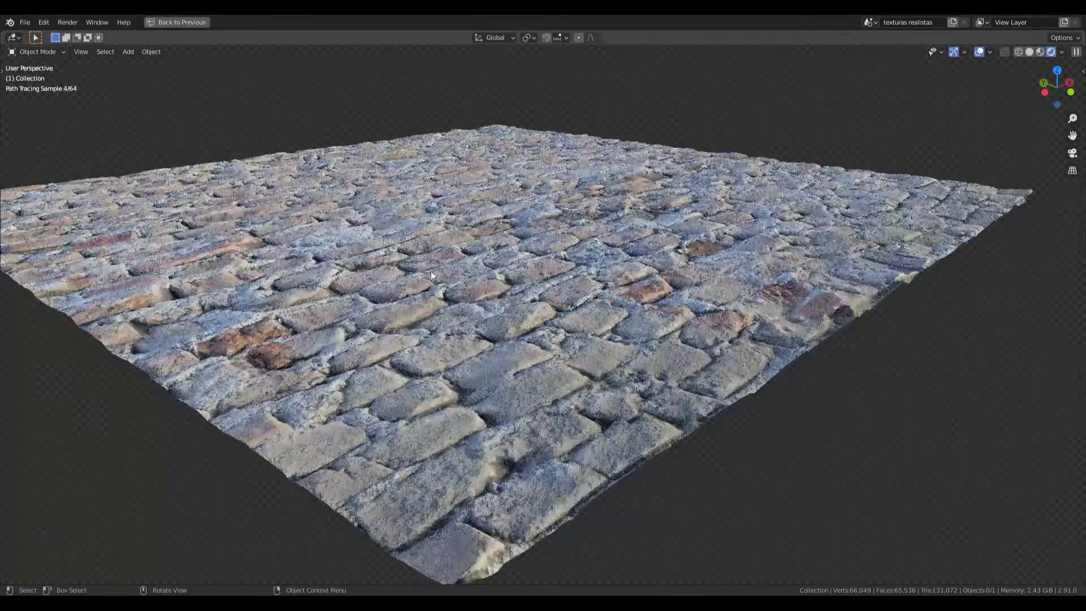
key(shift+z)
mouse_move(426, 278)
middle_down()
mouse_move(492, 308)
mouse_move(547, 269)
mouse_move(505, 280)
middle_up()
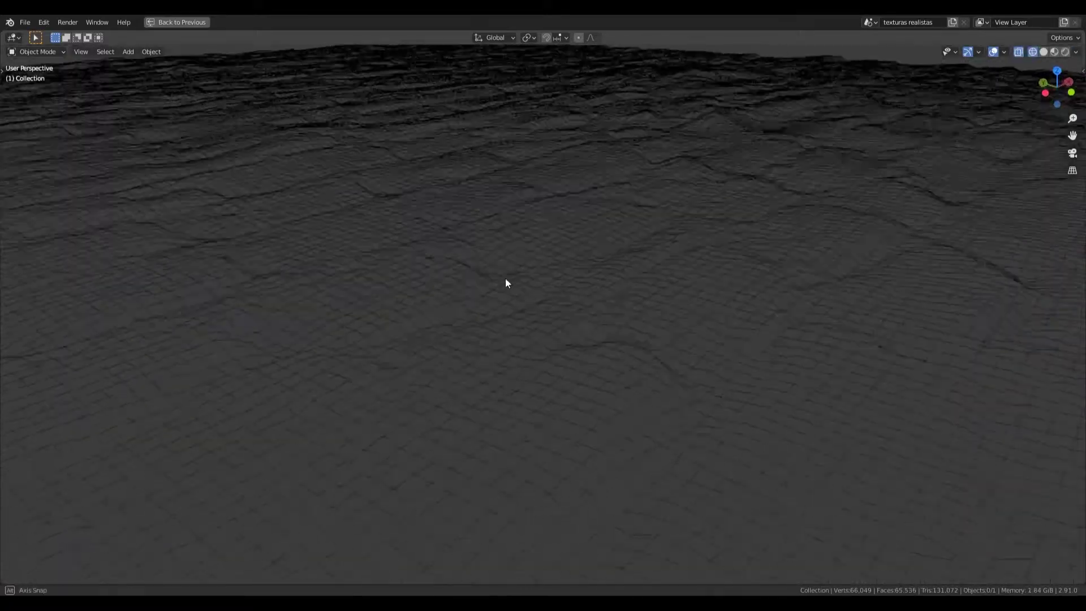
Restore the full Shading layout, select the displaced plane and widen the properties editor showing its modifiers
mouse_move(466, 309)
middle_down()
mouse_move(518, 292)
mouse_move(575, 374)
mouse_move(505, 342)
mouse_move(577, 206)
middle_up()
scroll(507, 339, up, 1)
key(ctrl+space)
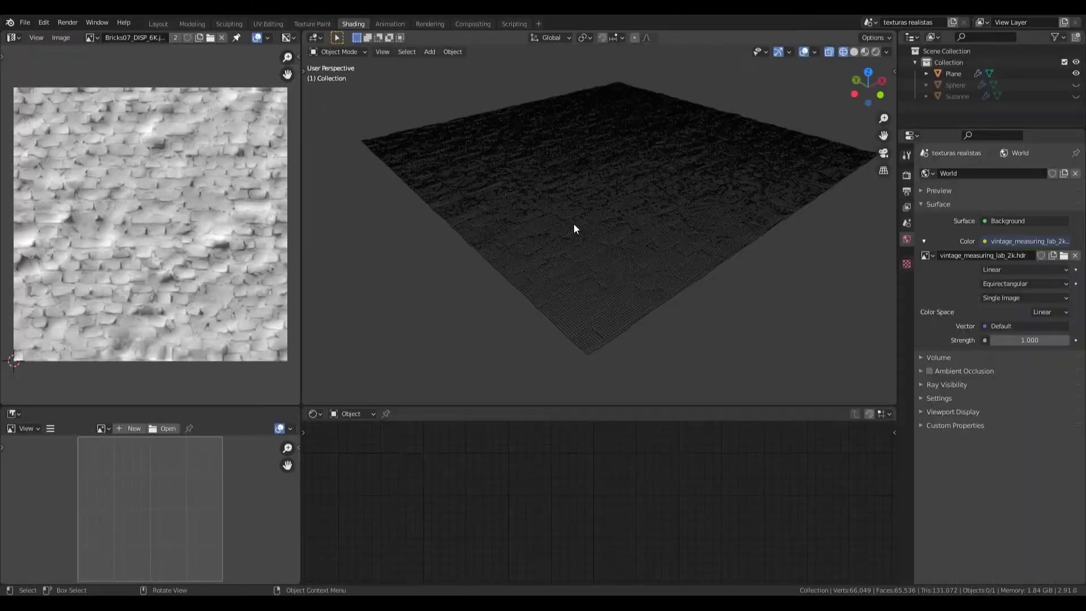
click(574, 228)
scroll(618, 238, up, 3)
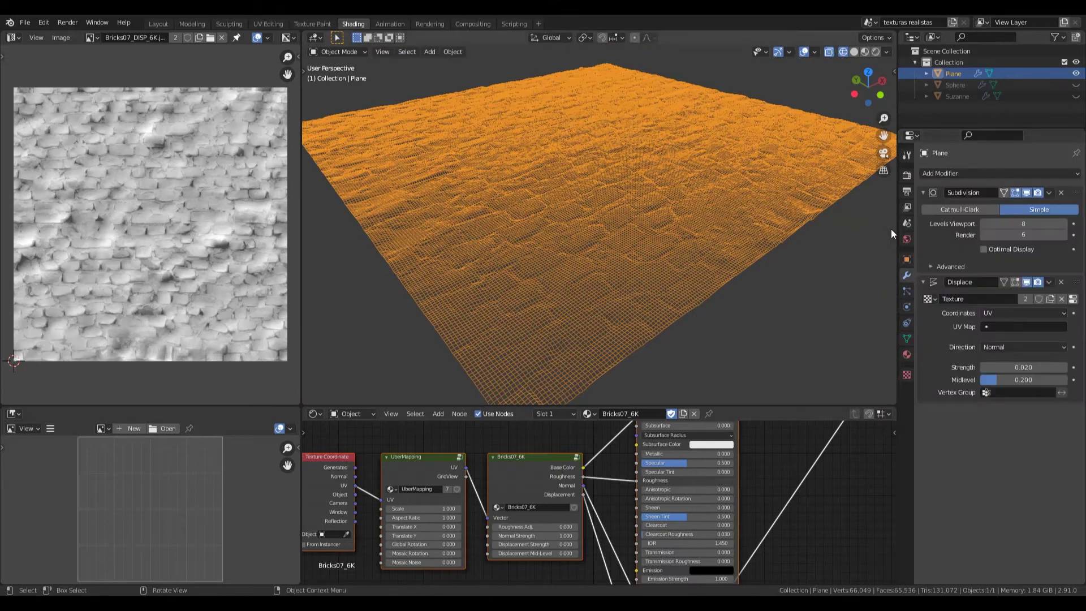
drag(898, 243, 850, 246)
Lower the Subdivision modifier's viewport level step by step and raise it back to 8 to compare the mesh density
click(954, 224)
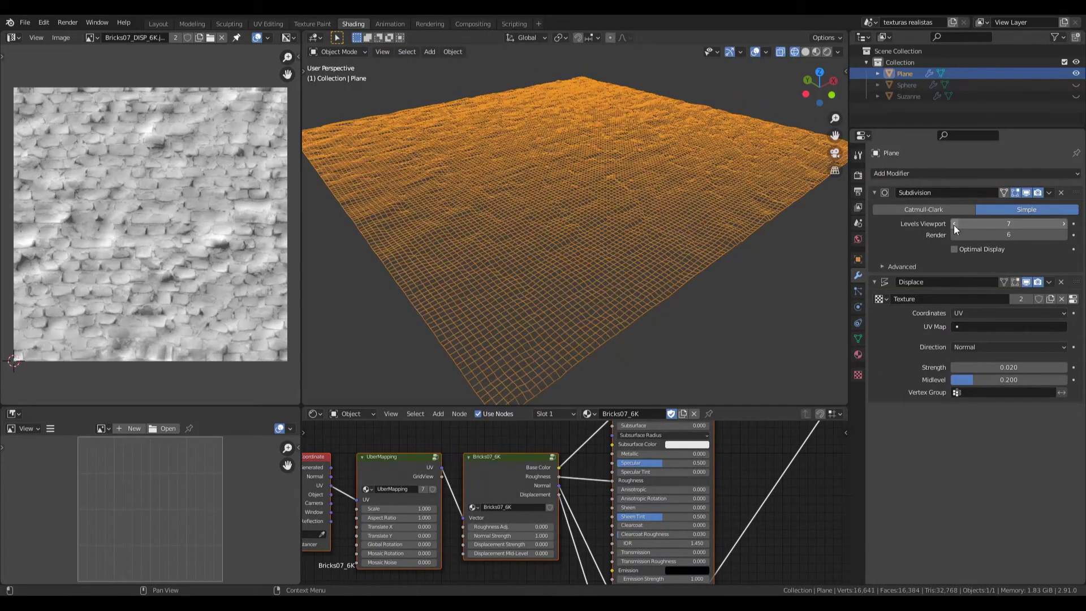
click(955, 224)
click(954, 224)
click(954, 224)
click(1063, 224)
click(1063, 225)
click(1064, 226)
click(1064, 227)
scroll(621, 195, up, 6)
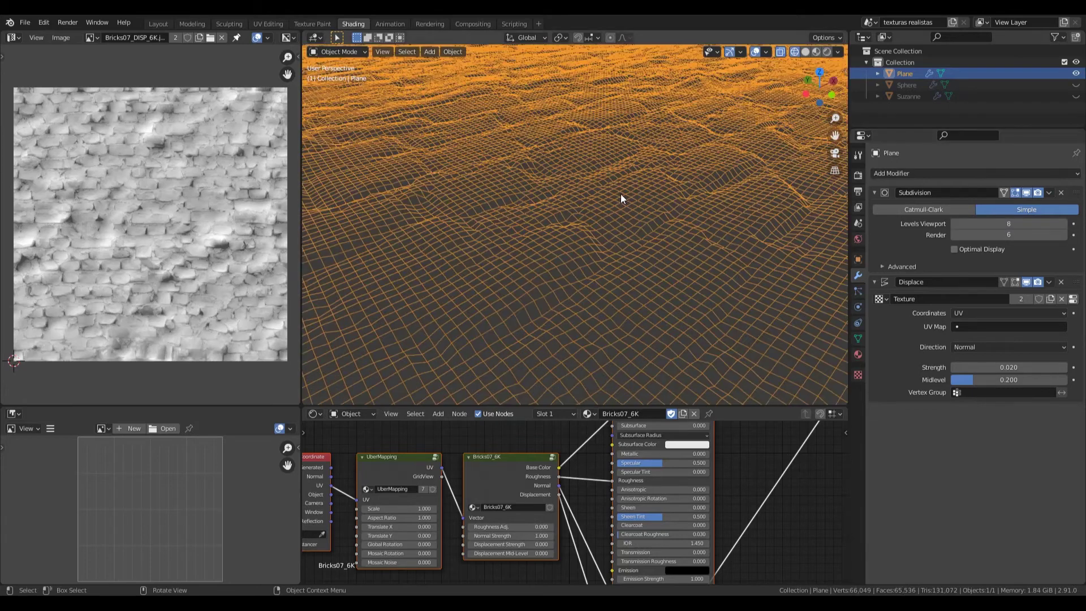
Set the Subdivision modifier's viewport level to 10 and show the plane in solid shading
click(1002, 226)
text(10)
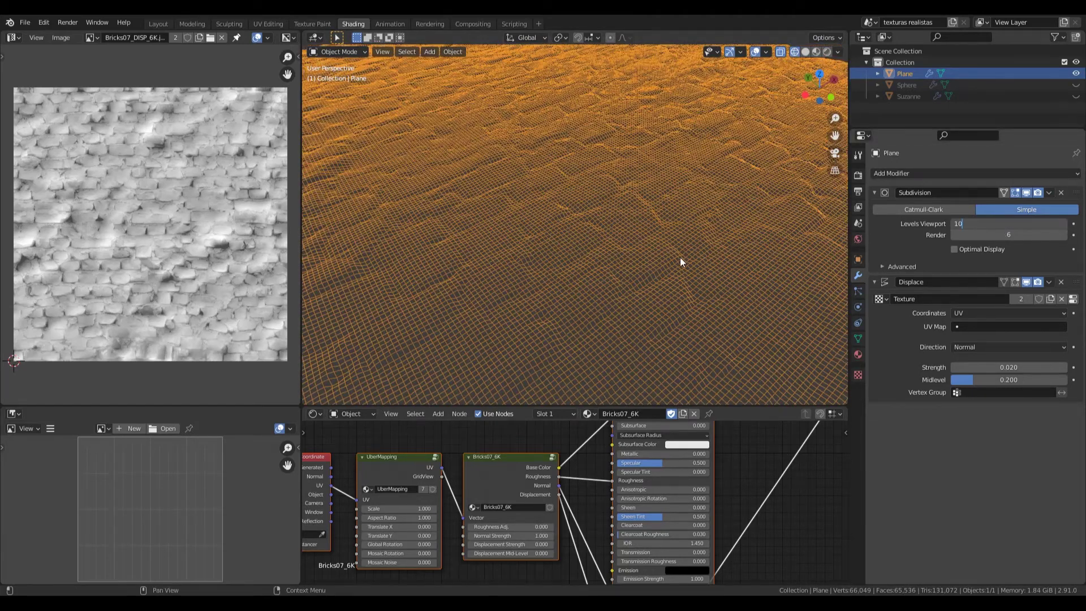
key(Return)
mouse_move(653, 249)
middle_down()
mouse_move(600, 290)
mouse_move(644, 227)
mouse_move(469, 233)
mouse_move(594, 229)
mouse_move(662, 301)
mouse_move(704, 187)
mouse_move(593, 249)
mouse_move(487, 232)
mouse_move(688, 273)
middle_up()
key(z)
click(688, 231)
key(ctrl+space)
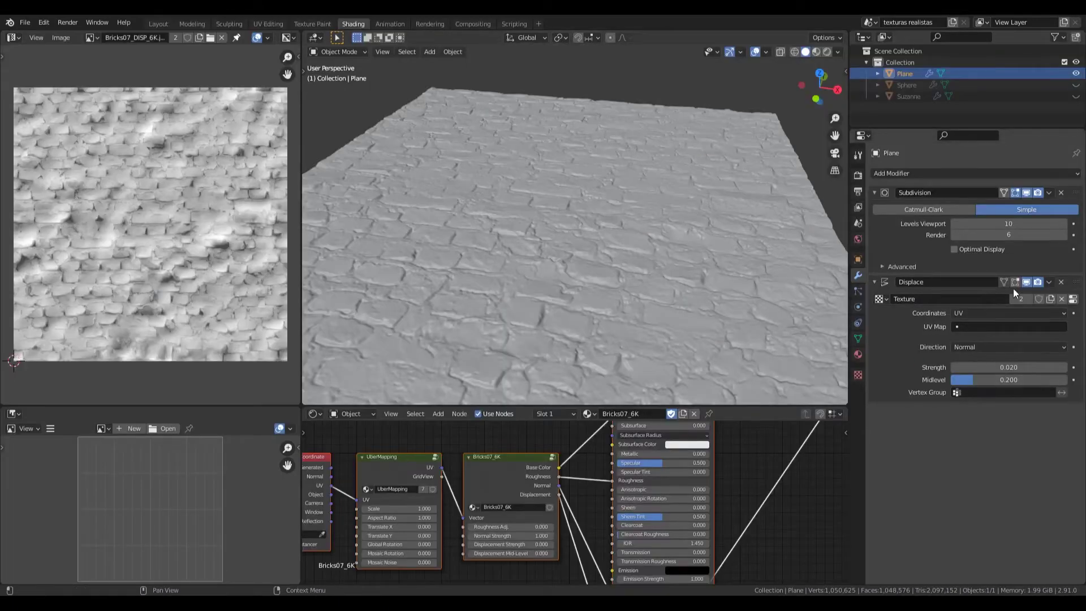
Turn the Displace modifier's viewport display off and on again to compare the flat and displaced surface
click(1026, 283)
click(1027, 282)
middle_drag(815, 339, 651, 255)
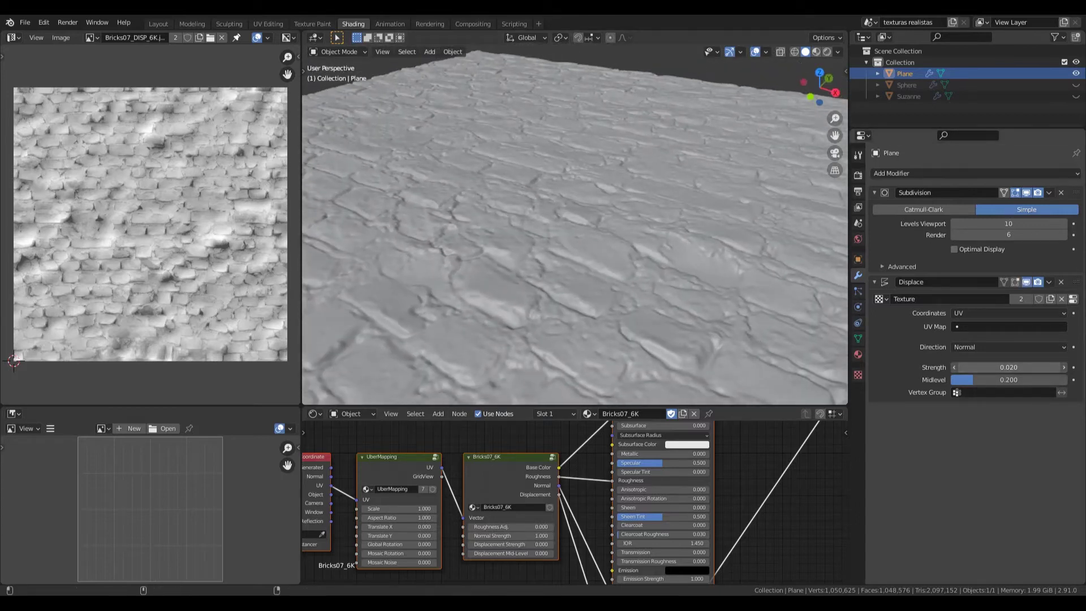
Try a Displace modifier strength of 0.03 and examine the brick relief
drag(989, 368, 1035, 367)
click(997, 367)
text(.03)
key(Return)
middle_drag(605, 244, 767, 287)
Set the Displace modifier's strength to 0.05 and examine the brick plane in the maximized rendered view
click(993, 367)
text(.05)
key(Return)
middle_drag(571, 185, 592, 227)
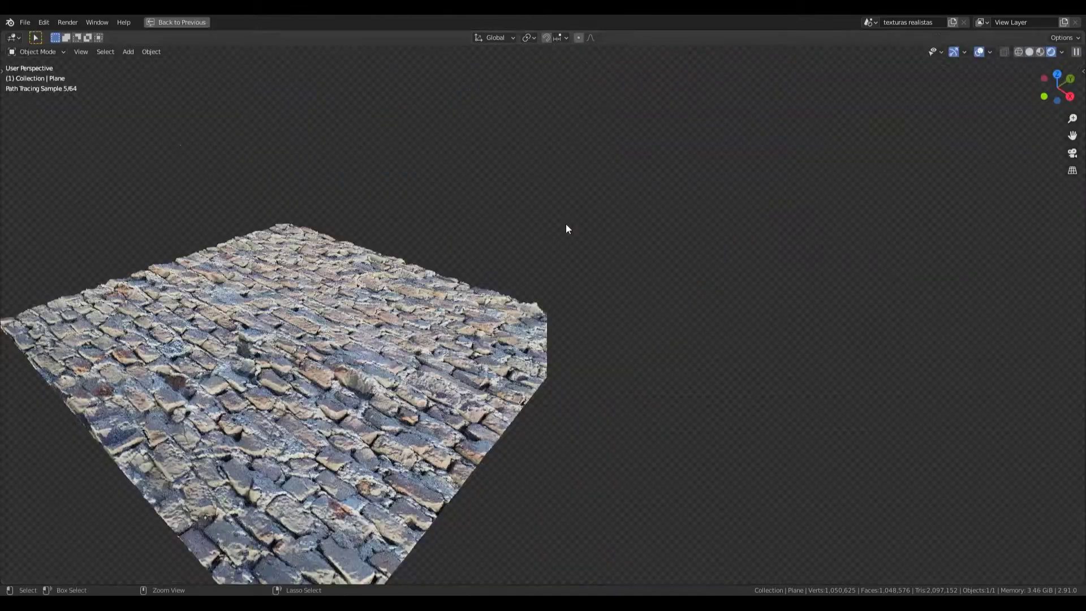
scroll(566, 223, up, 5)
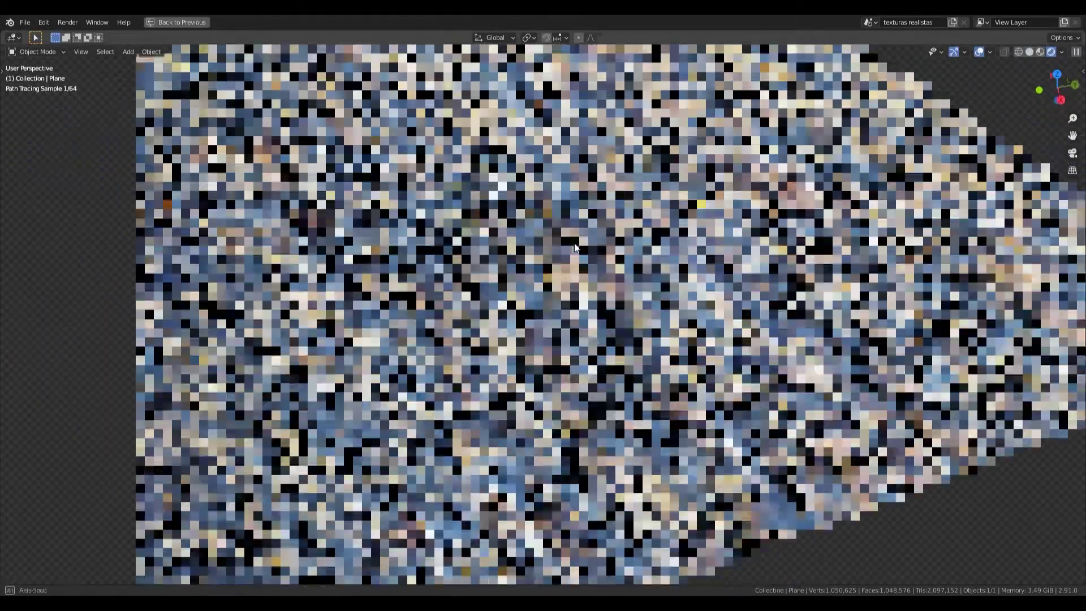